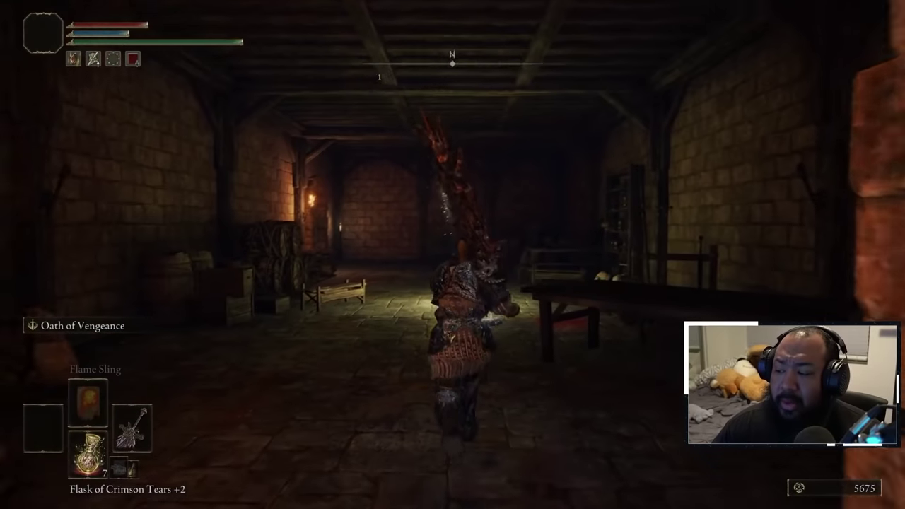
Run the character up to the site of grace and bring up the main menu
key(w)
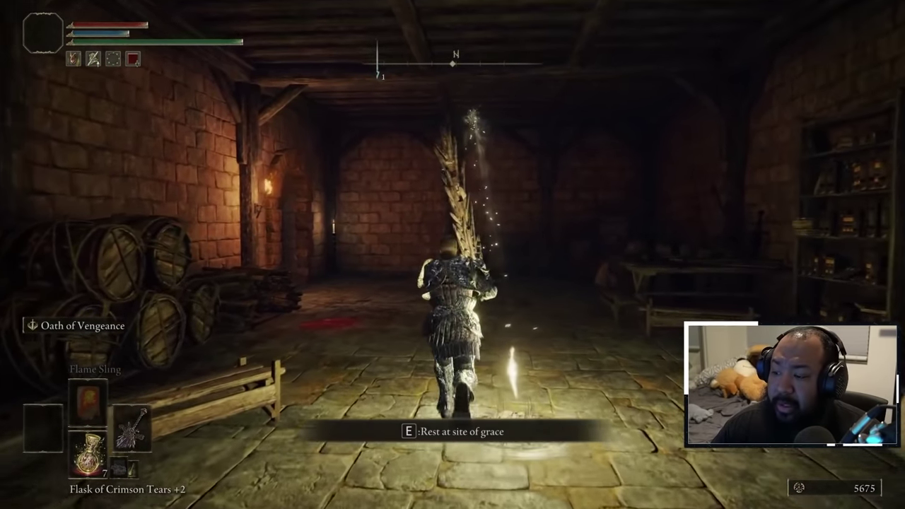
key(w)
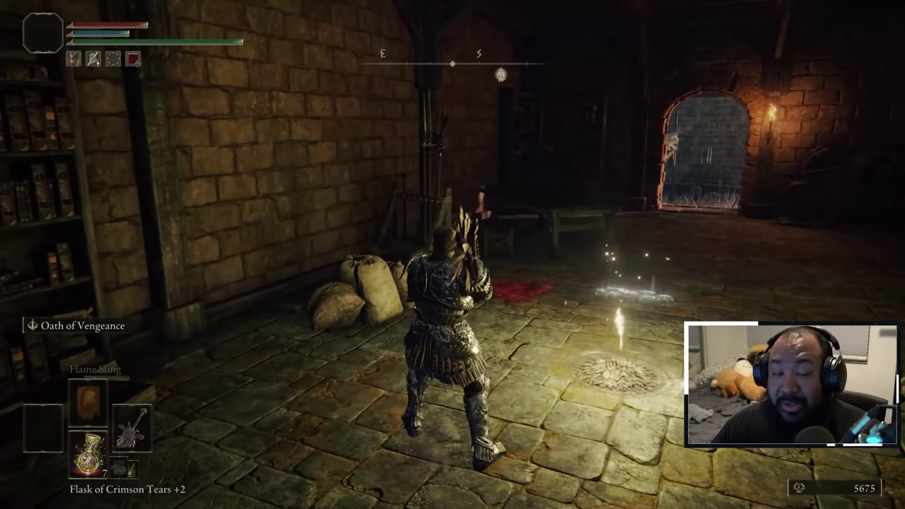
key(w)
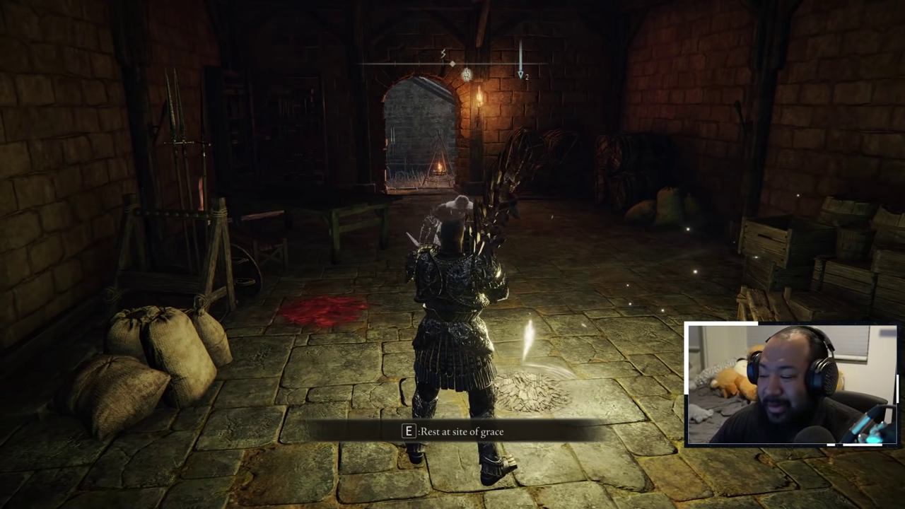
key(Escape)
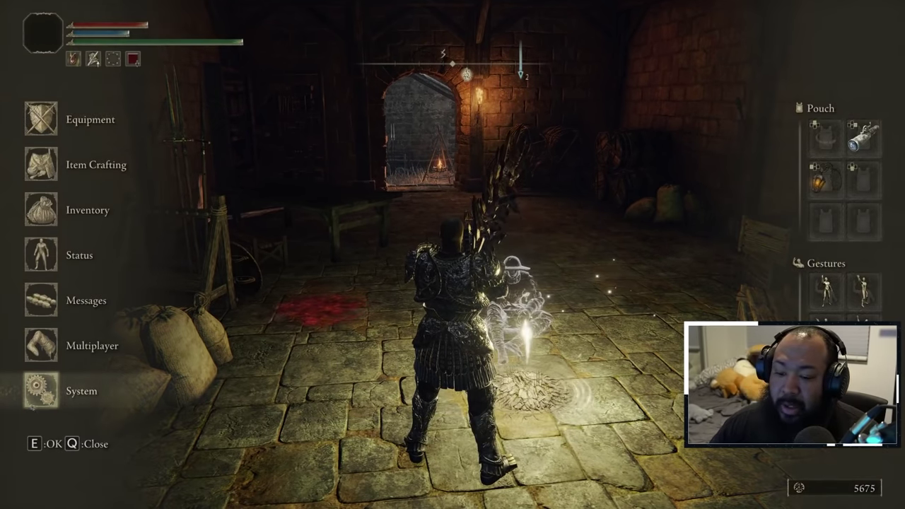
Open System settings to review Game Options: auto lock-on and auto-target Off, vibration 10
click(42, 396)
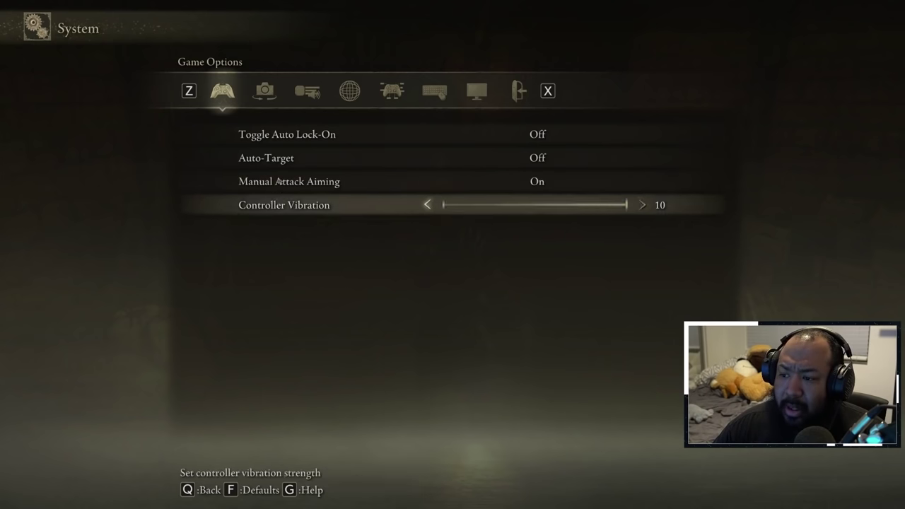
click(281, 89)
click(305, 90)
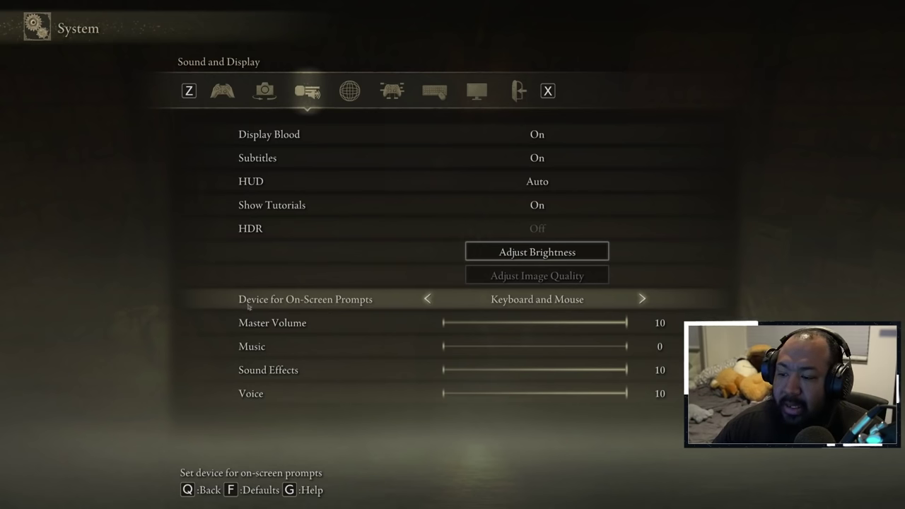
click(519, 90)
click(205, 94)
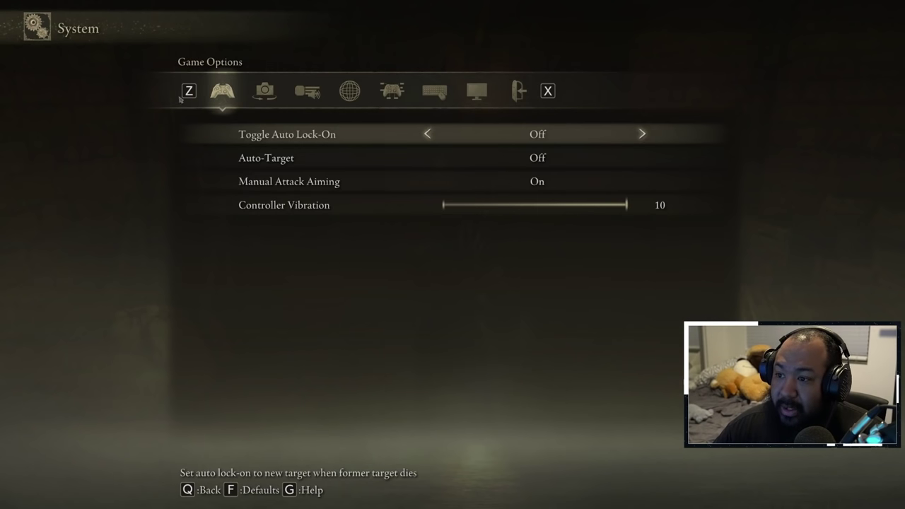
click(519, 92)
click(265, 91)
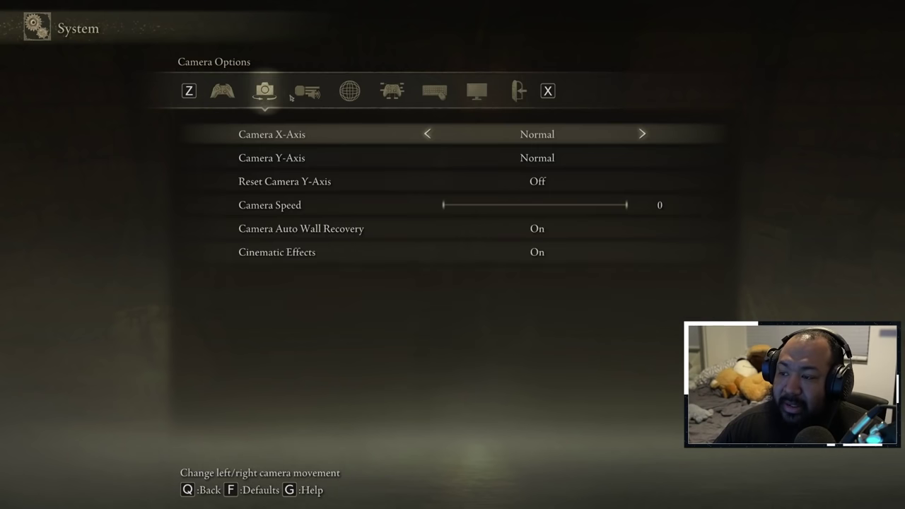
click(308, 91)
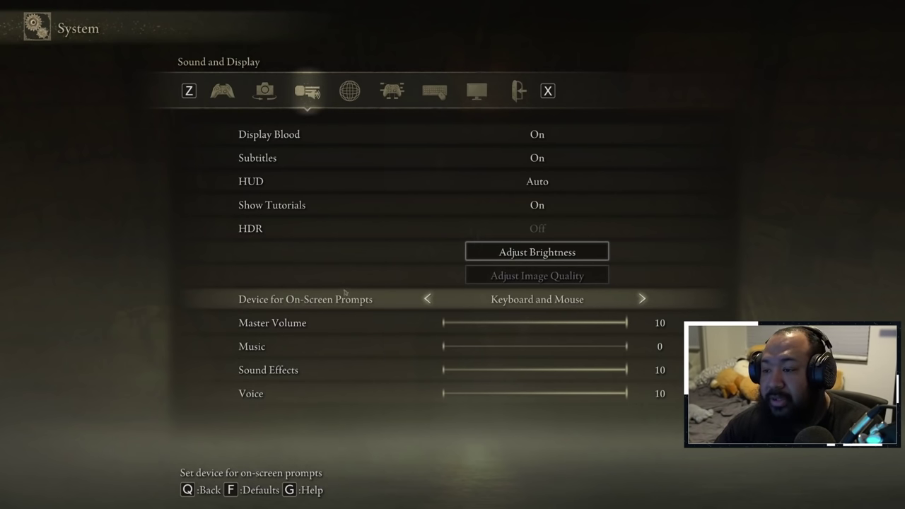
Return from Sound and Display to the Game Options page
key(z)
key(z)
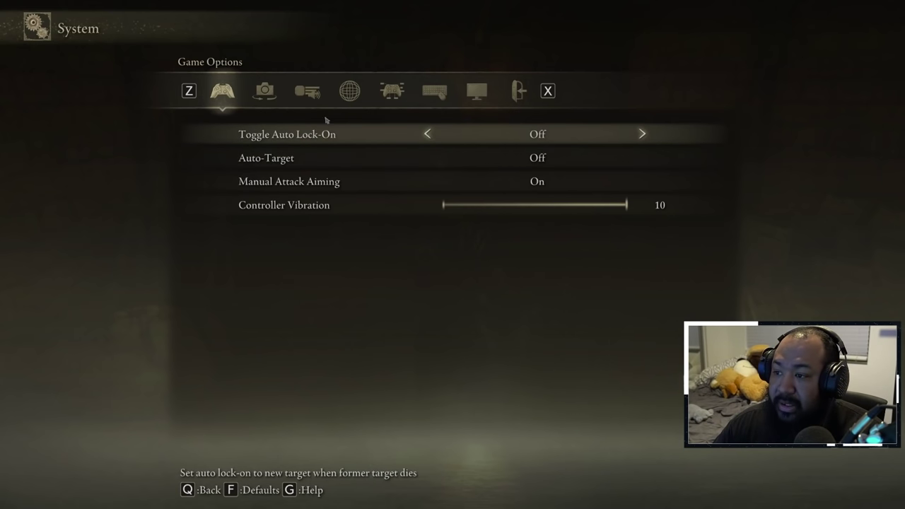
Browse Sound and Display, controller and Keyboard/Mouse tabs, then return to Camera Options
click(307, 90)
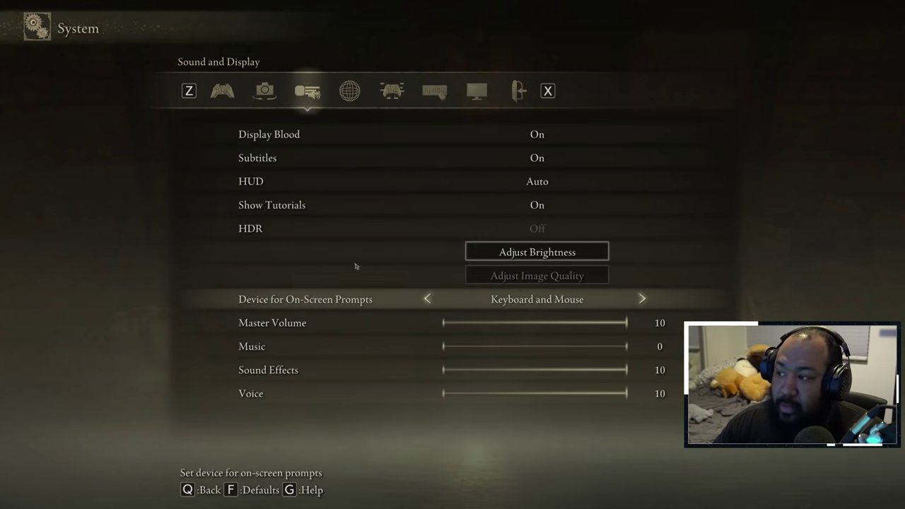
click(476, 91)
click(392, 90)
click(434, 91)
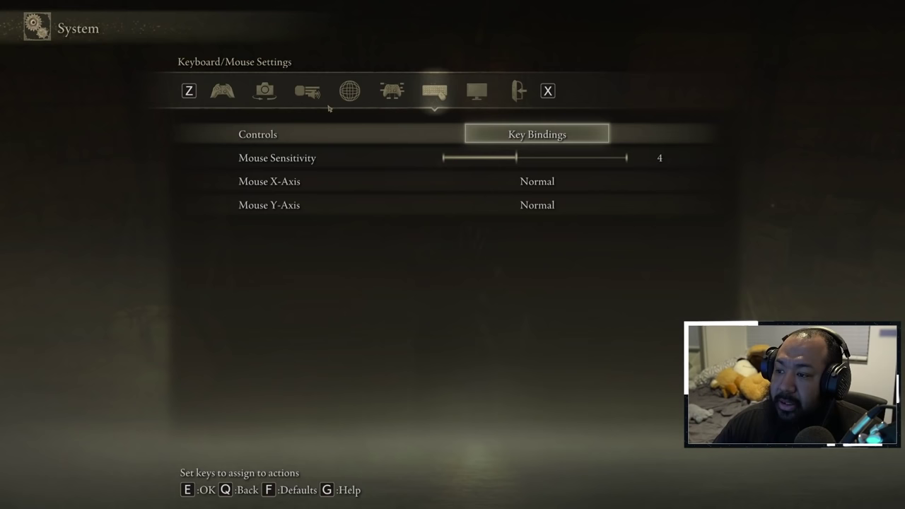
key(z)
key(z)
key(z)
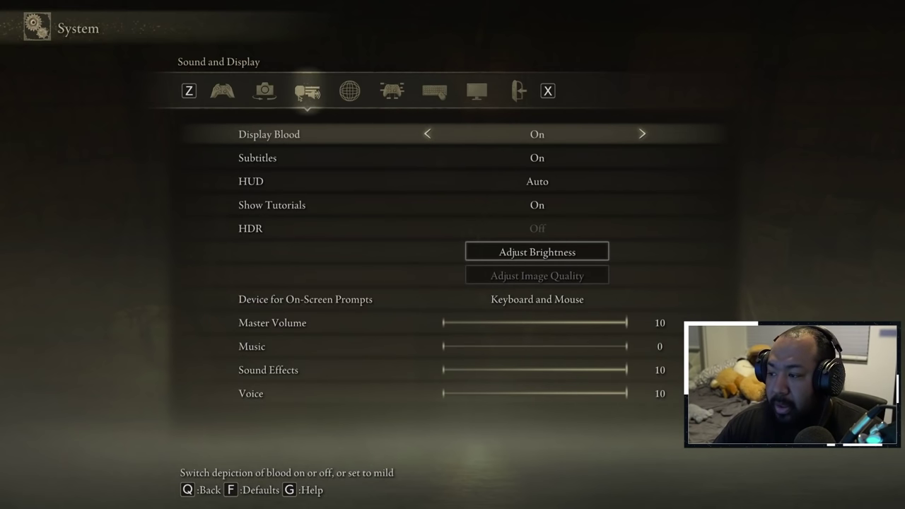
key(z)
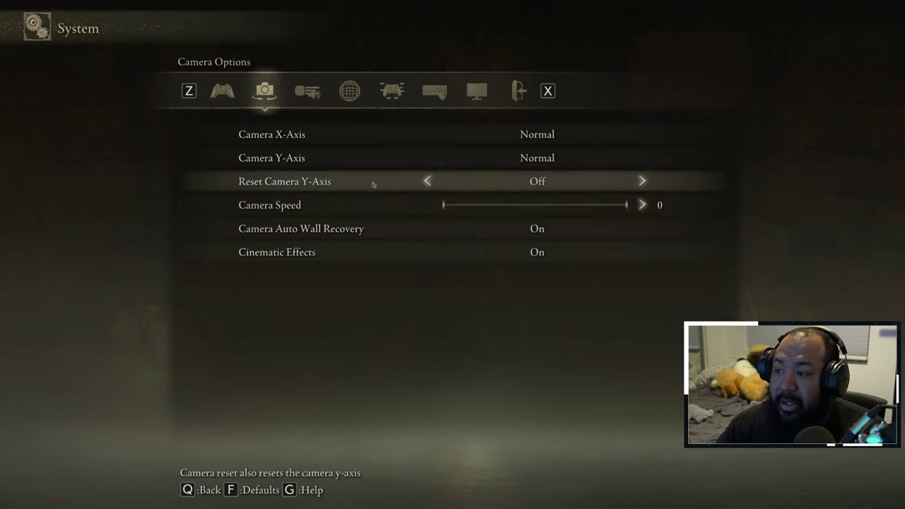
Flip between the Keyboard/Mouse, Camera Options and controller settings tabs
click(391, 90)
click(434, 91)
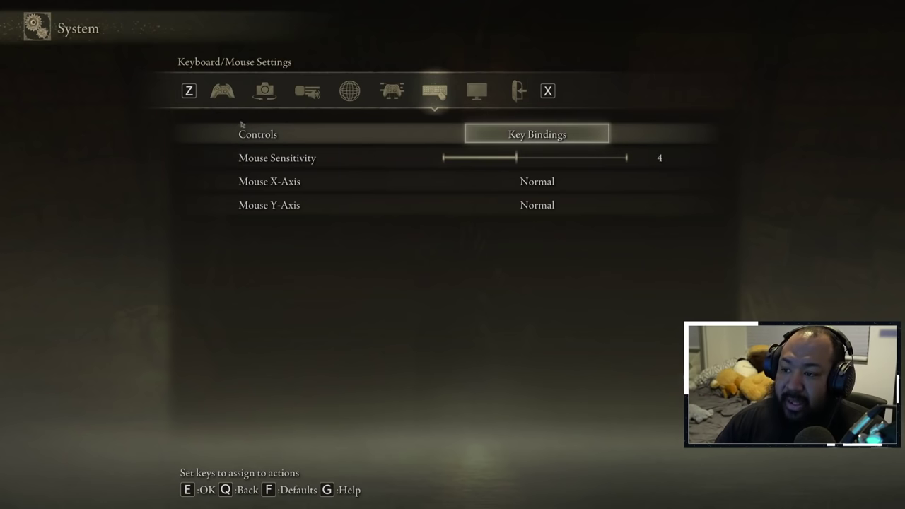
click(264, 91)
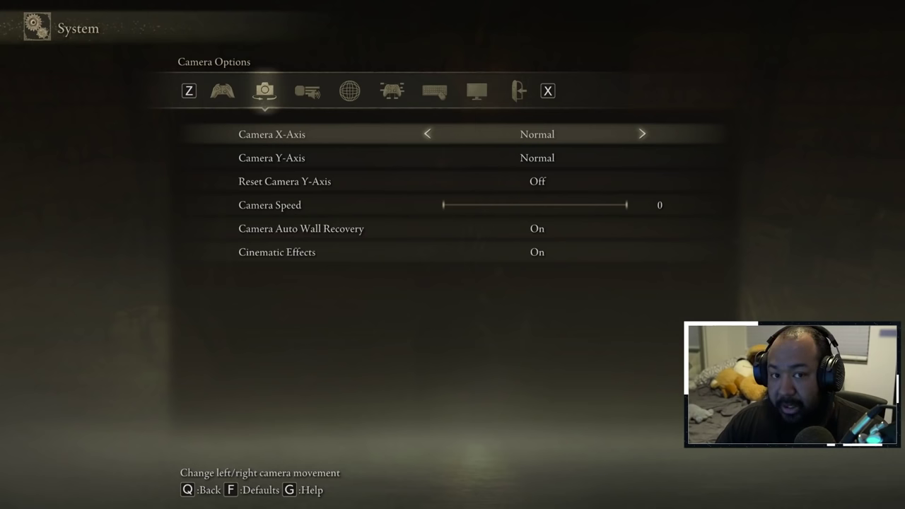
click(391, 90)
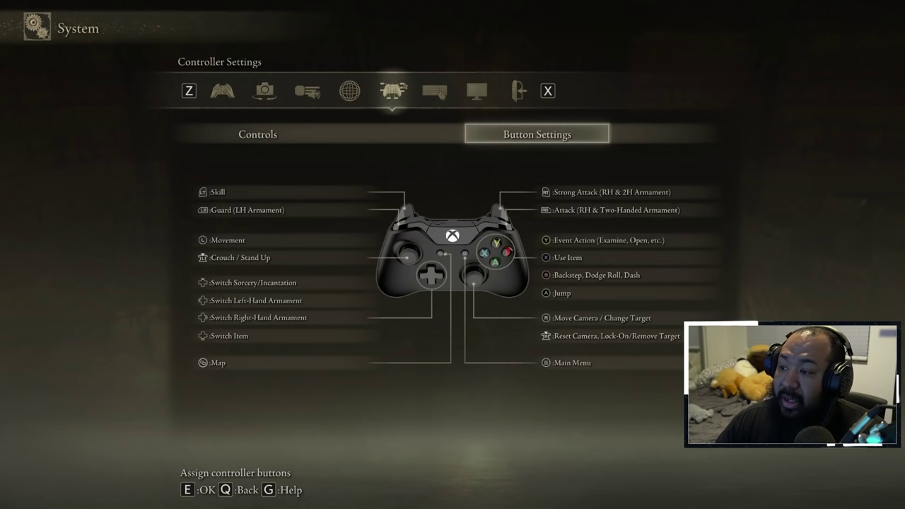
click(307, 91)
click(259, 99)
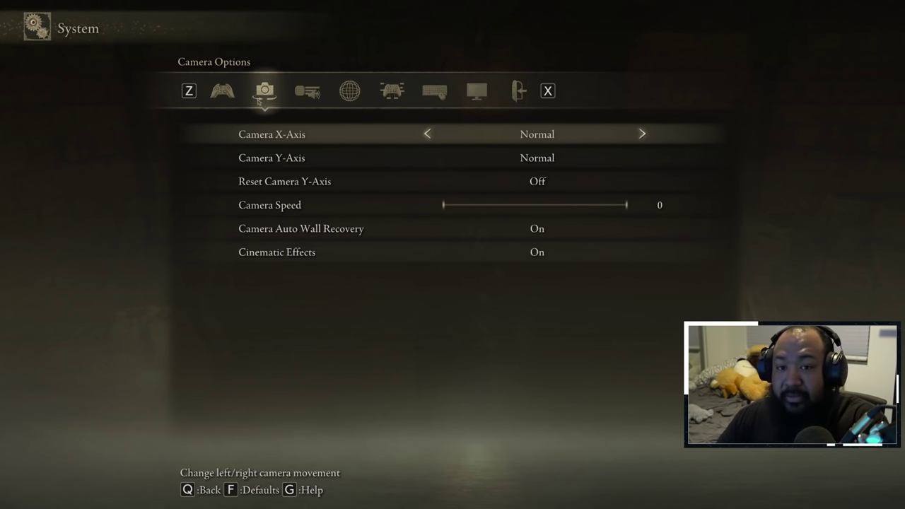
Move past Network to Keyboard/Mouse Settings and open the Key Bindings list
click(392, 90)
click(350, 91)
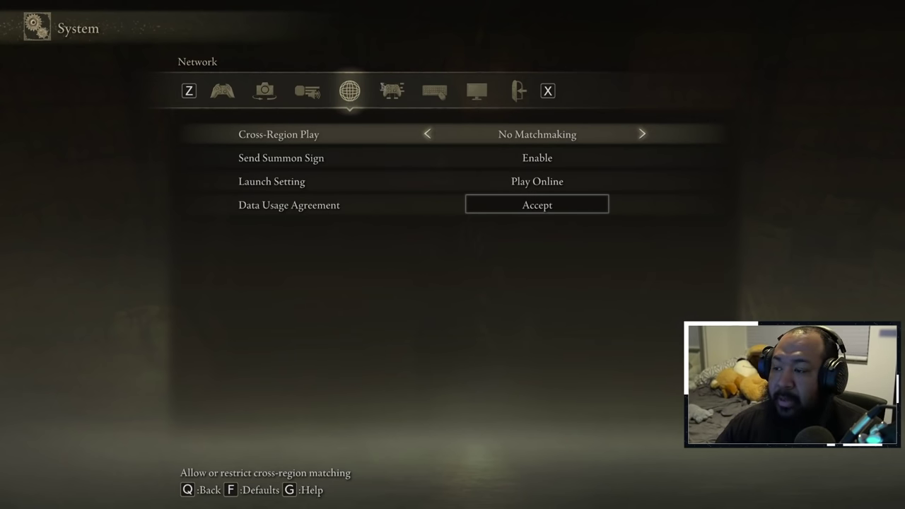
click(391, 90)
click(436, 93)
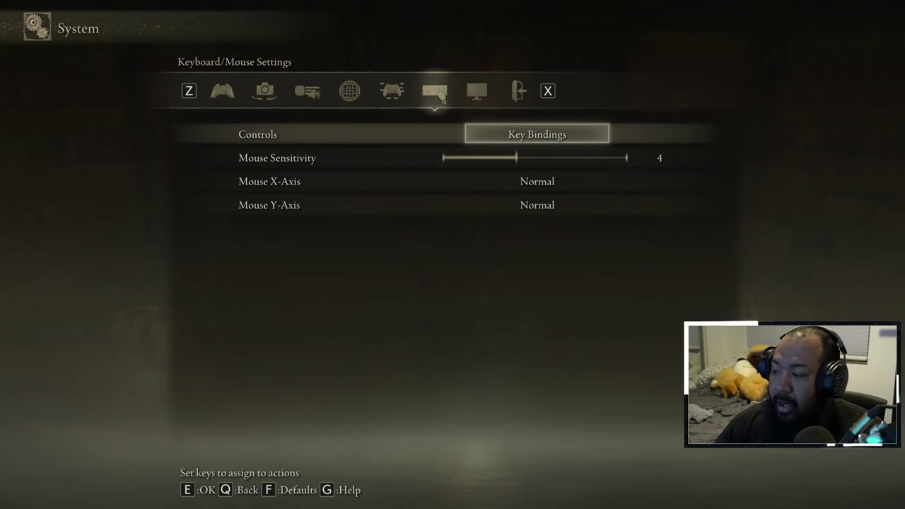
click(505, 142)
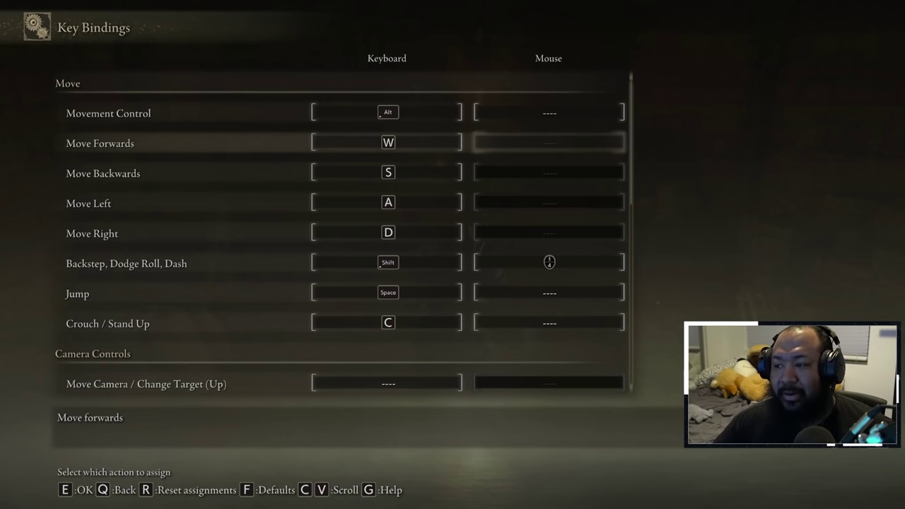
key(Down)
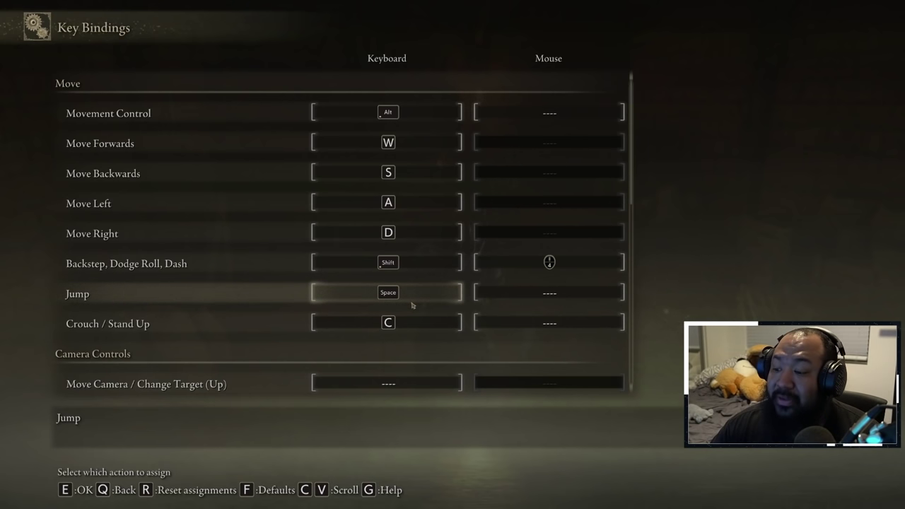
scroll(413, 306, down, 1)
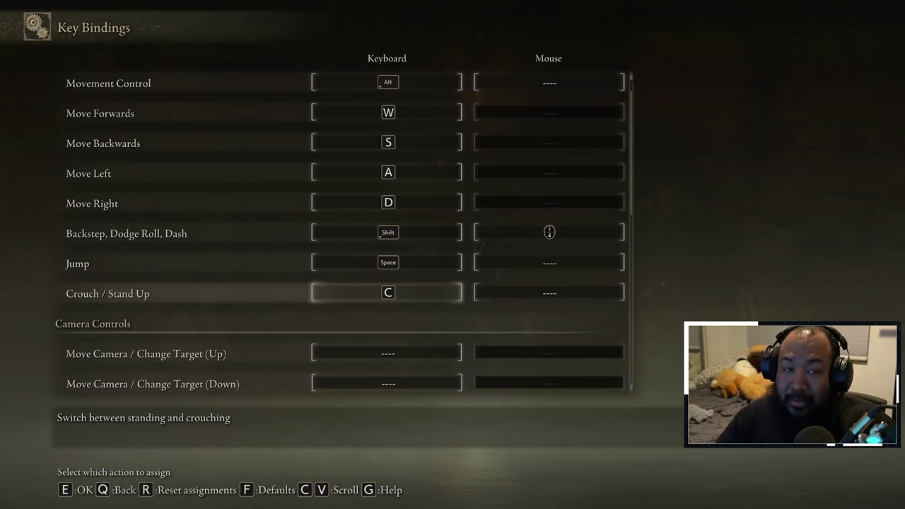
scroll(396, 318, down, 6)
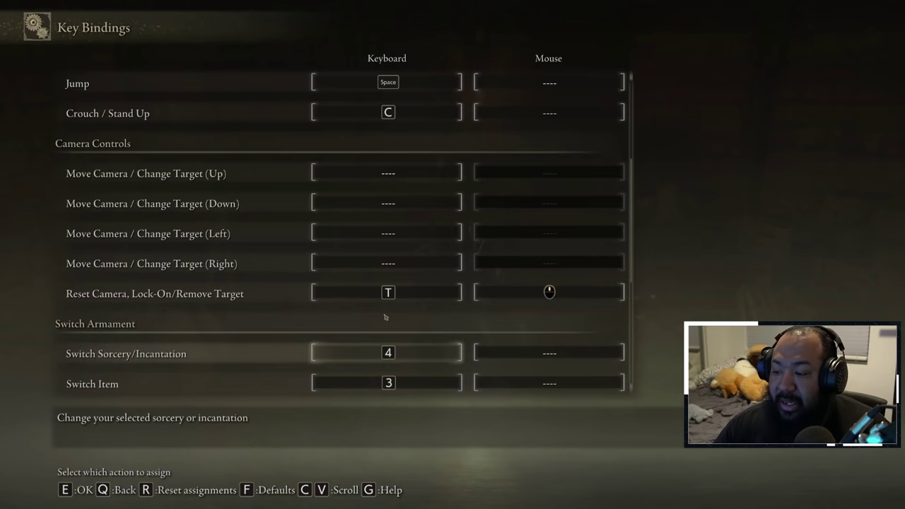
scroll(386, 318, down, 1)
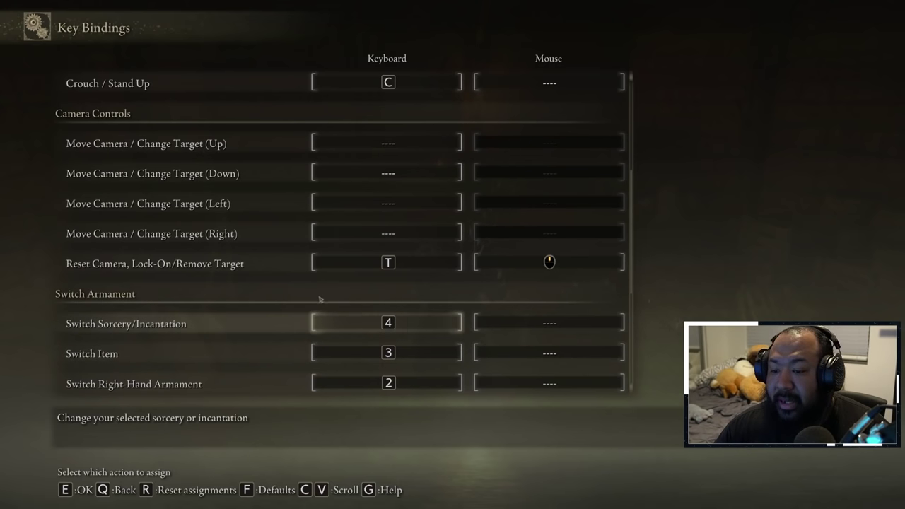
scroll(323, 290, down, 1)
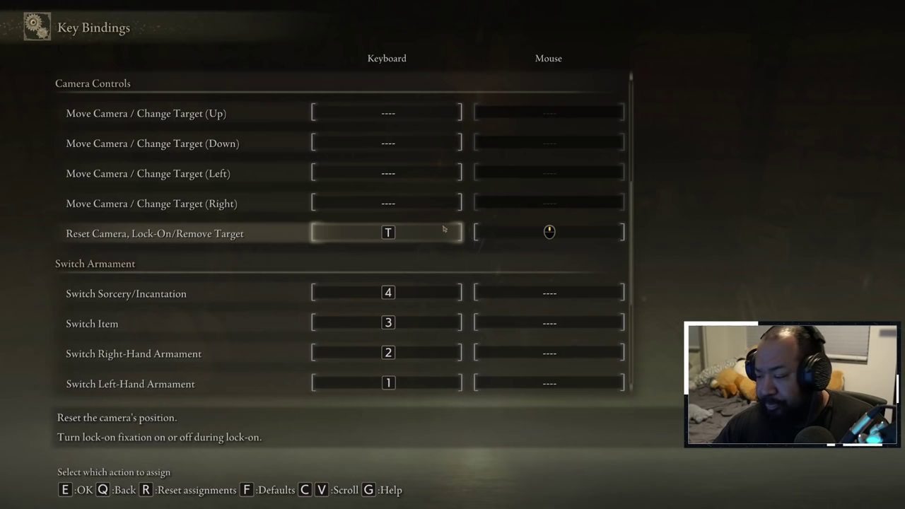
scroll(444, 228, down, 1)
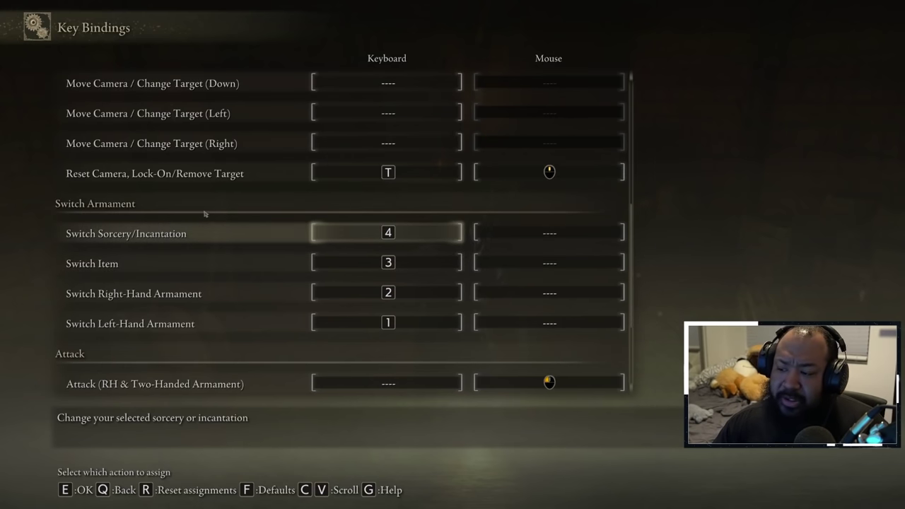
scroll(401, 224, down, 1)
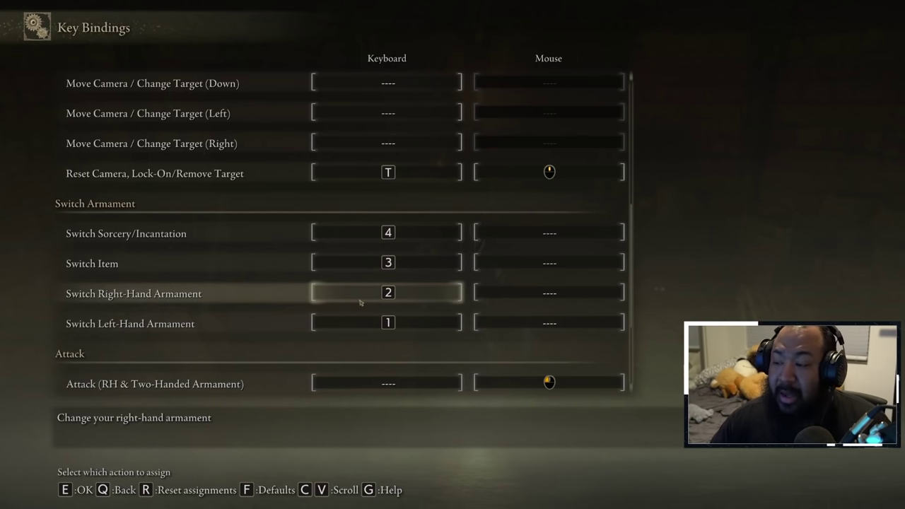
scroll(420, 302, down, 2)
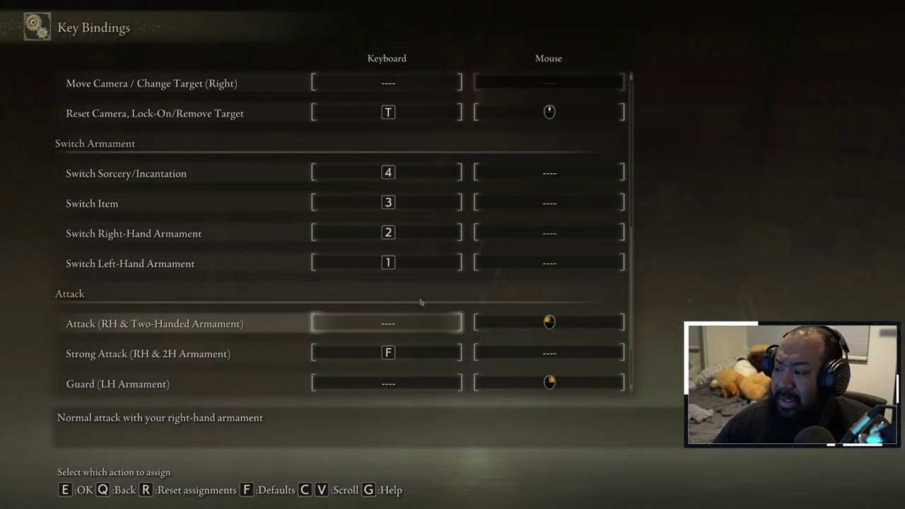
scroll(591, 290, down, 2)
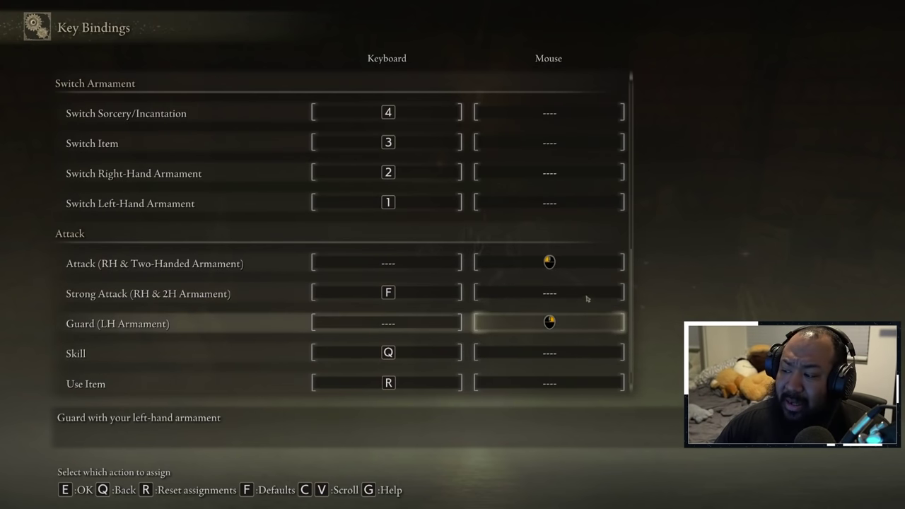
scroll(581, 333, down, 1)
scroll(424, 205, up, 1)
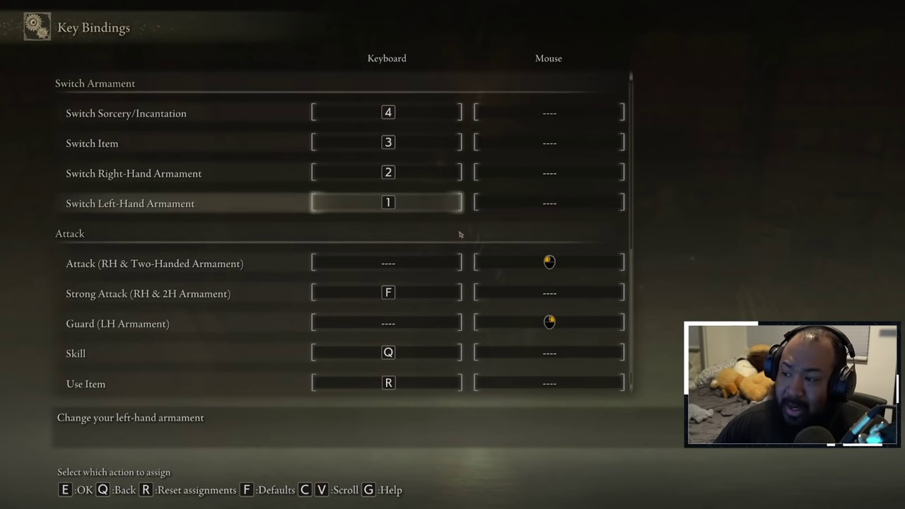
scroll(411, 207, up, 1)
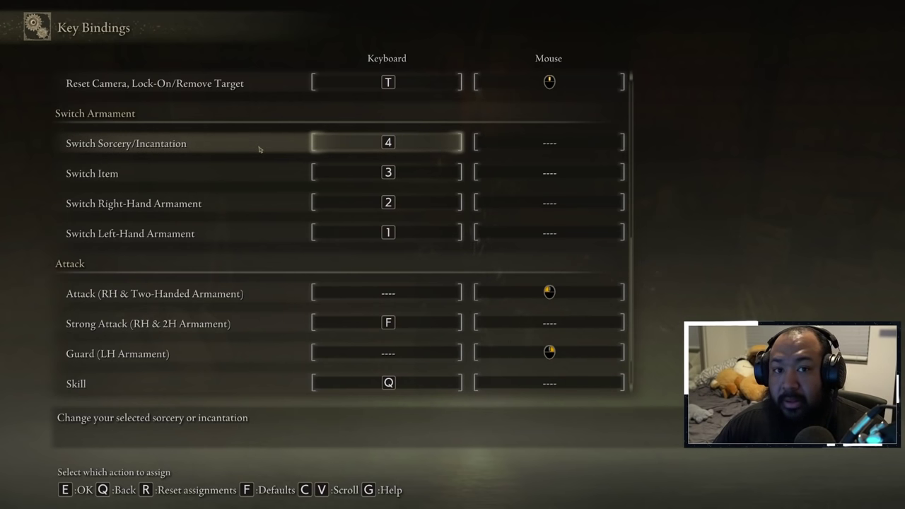
scroll(290, 198, down, 2)
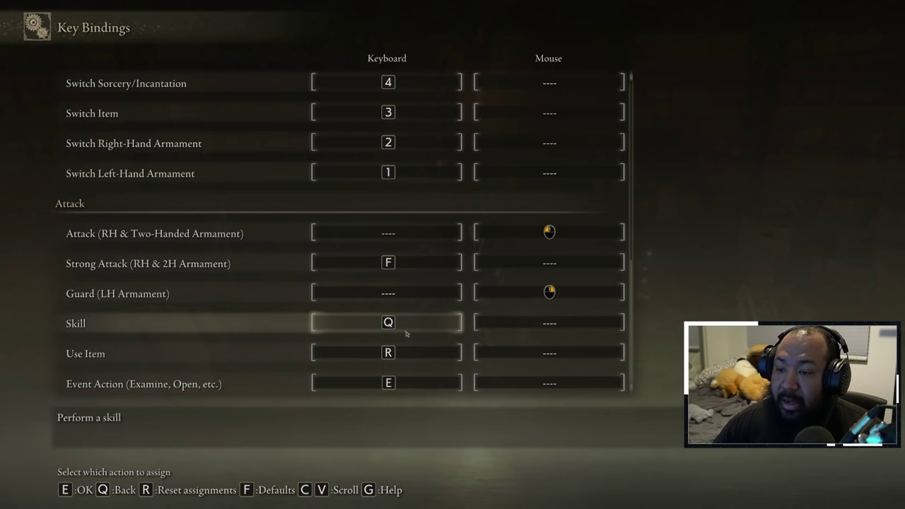
scroll(396, 276, up, 3)
scroll(382, 120, down, 3)
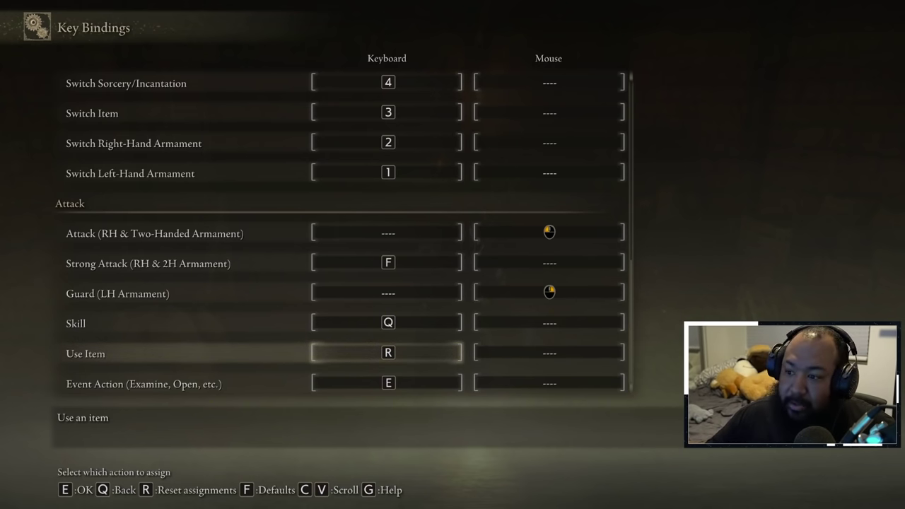
scroll(334, 350, up, 16)
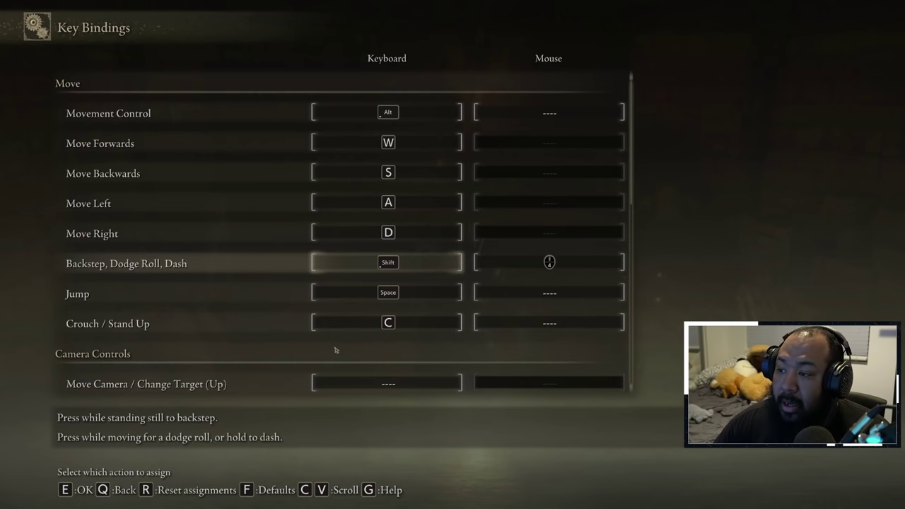